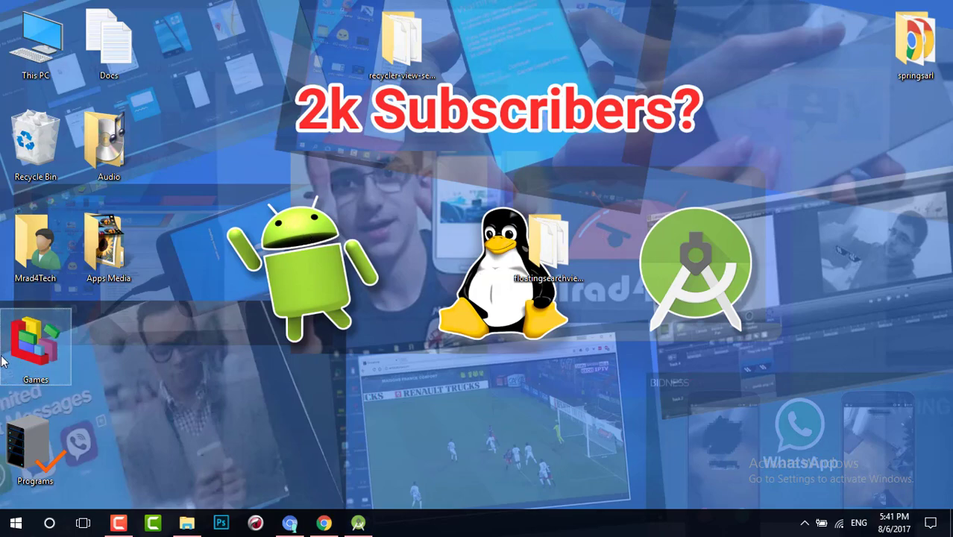
- Launch Generals from the Games folder and confirm its resolution stays at 1024 × 768
double_click(30, 350)
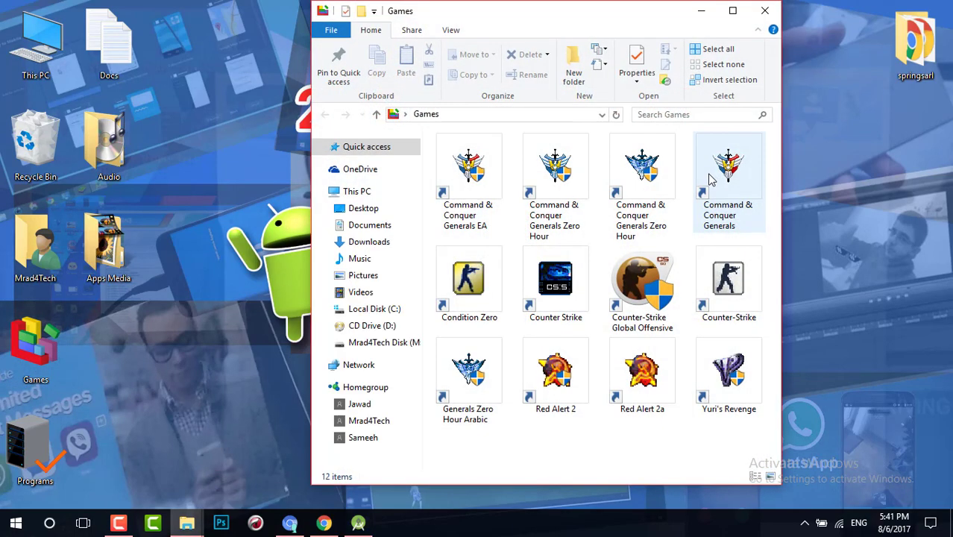
left_click(709, 183)
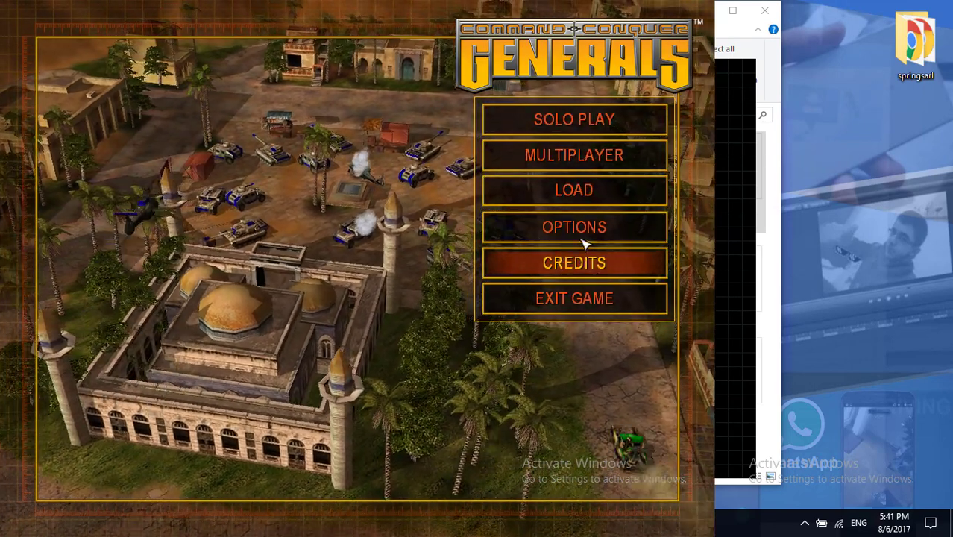
left_click(574, 227)
left_click(234, 132)
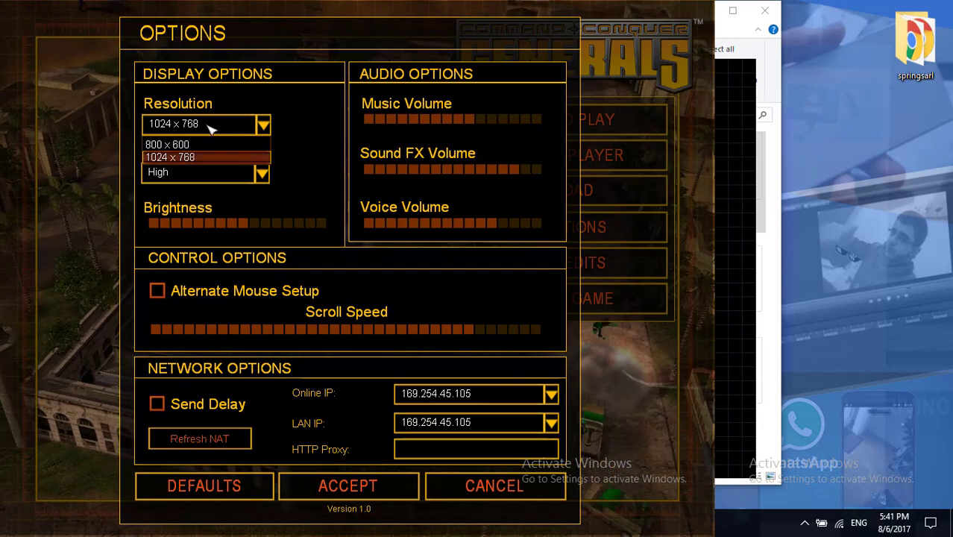
left_click(227, 156)
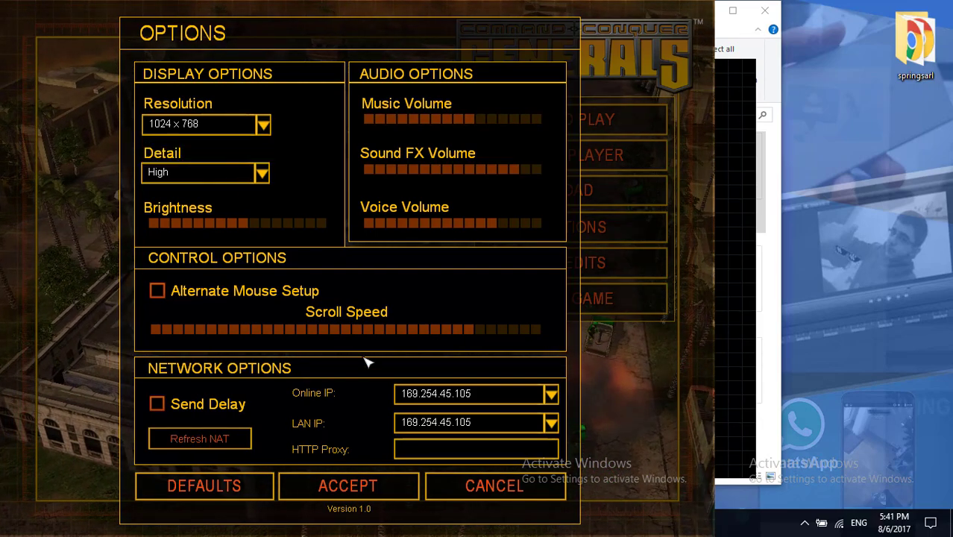
left_click(348, 486)
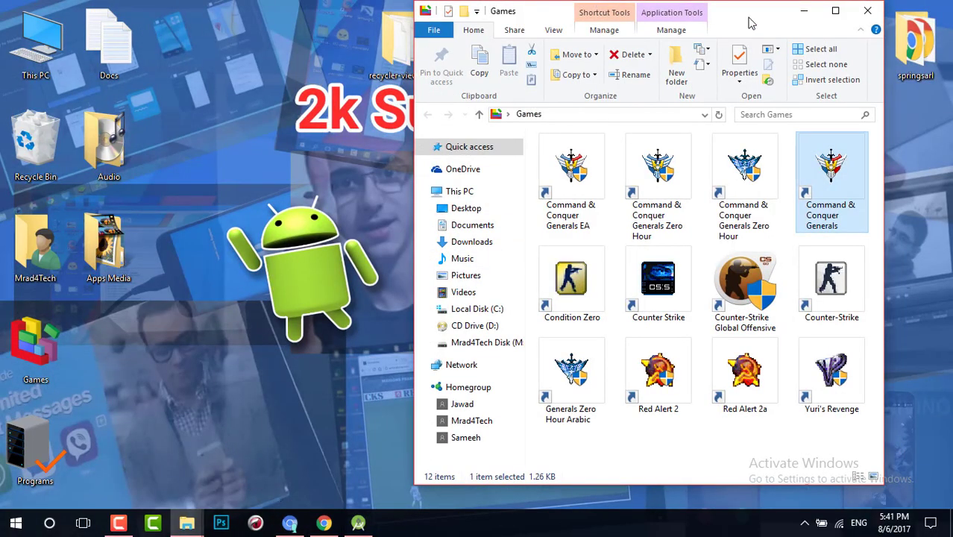
- Close the Games folder and bring up Windows' Advanced display settings
left_click(867, 11)
right_click(529, 180)
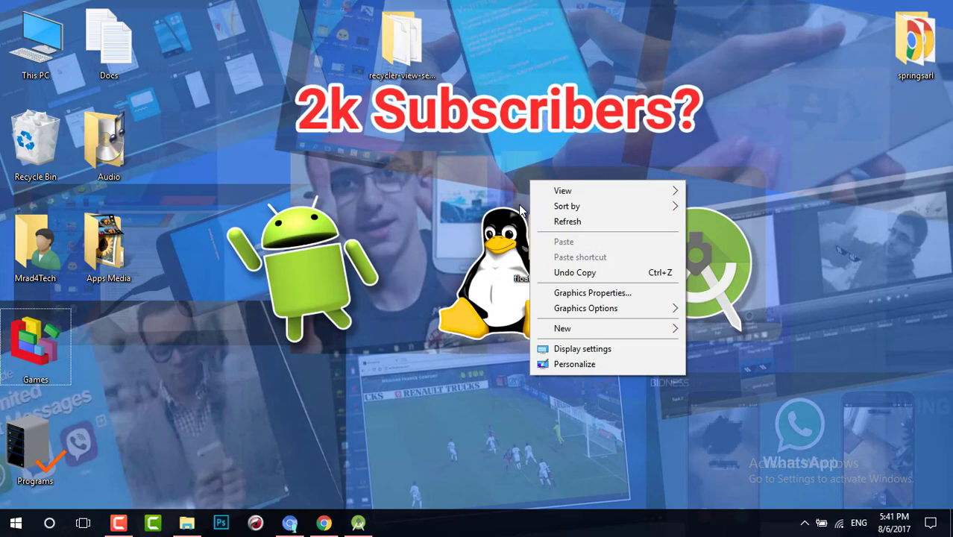
left_click(601, 350)
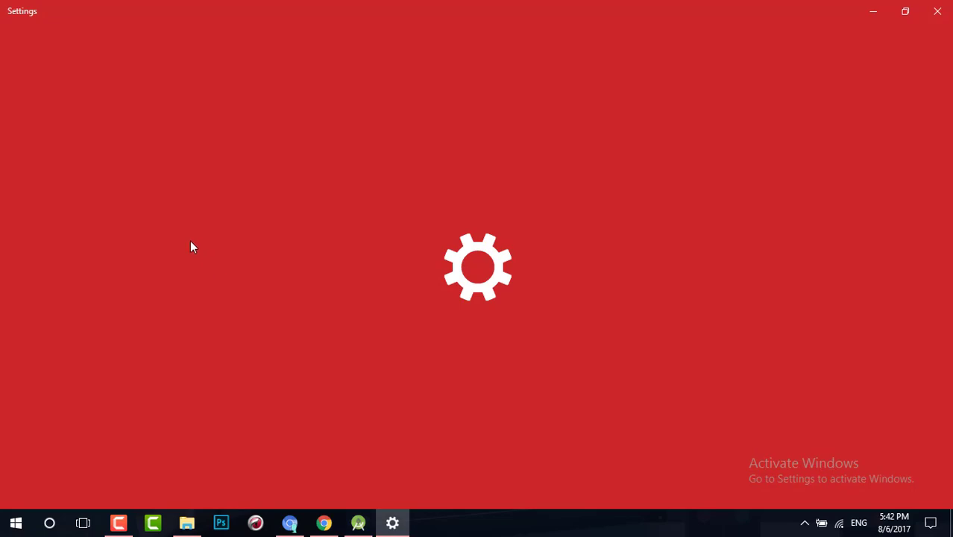
scroll(284, 401, "down", 2)
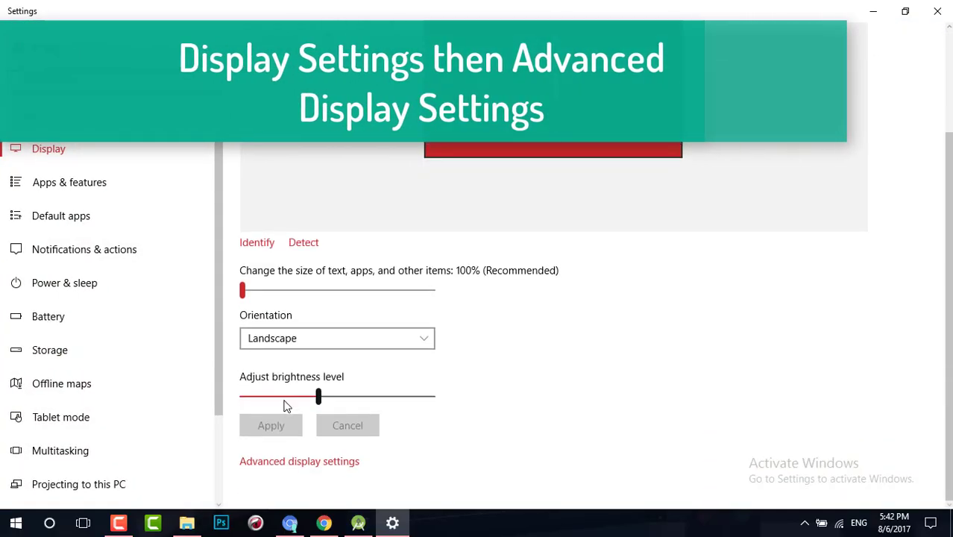
left_click(294, 462)
- Try 1280 × 720, settle the screen resolution back at 1366 × 768, and minimize Settings
scroll(287, 377, "down", 1)
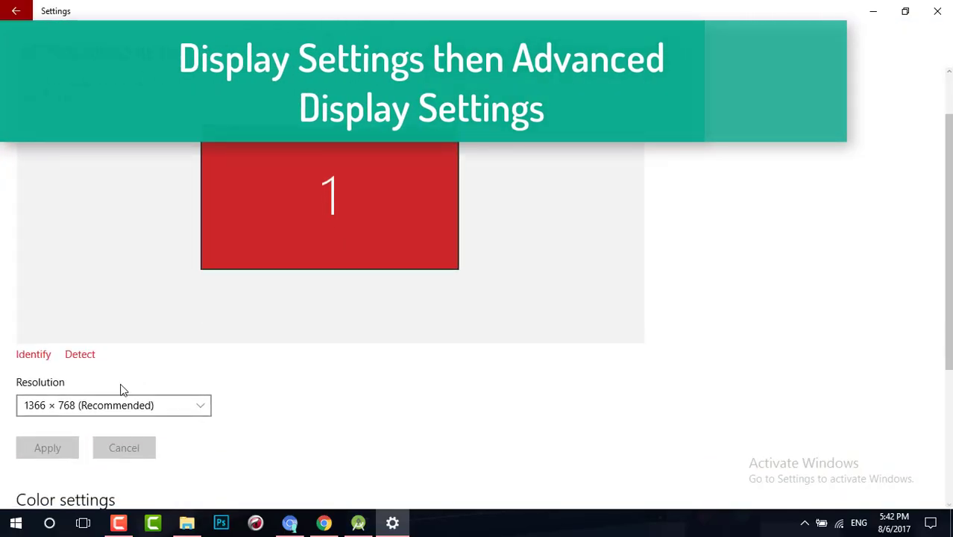
left_click(120, 403)
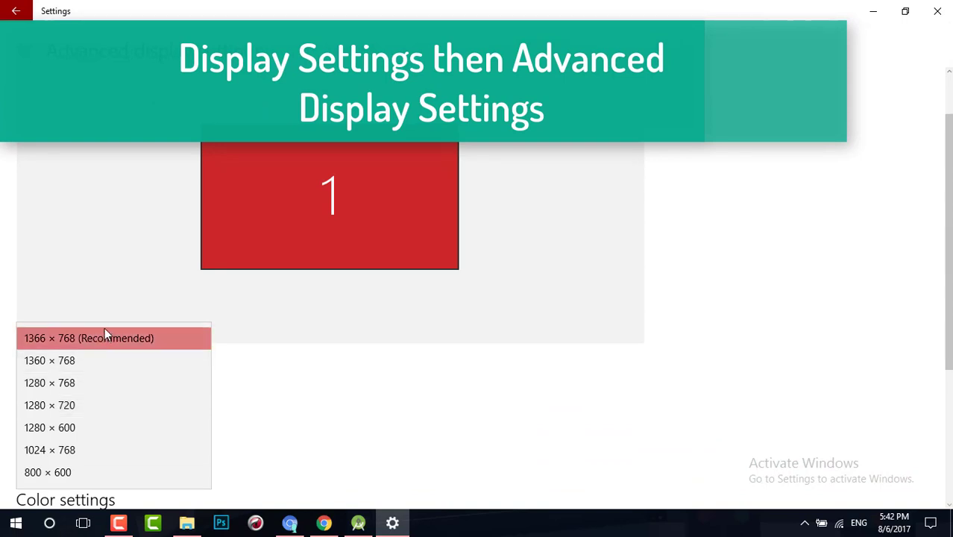
left_click(81, 339)
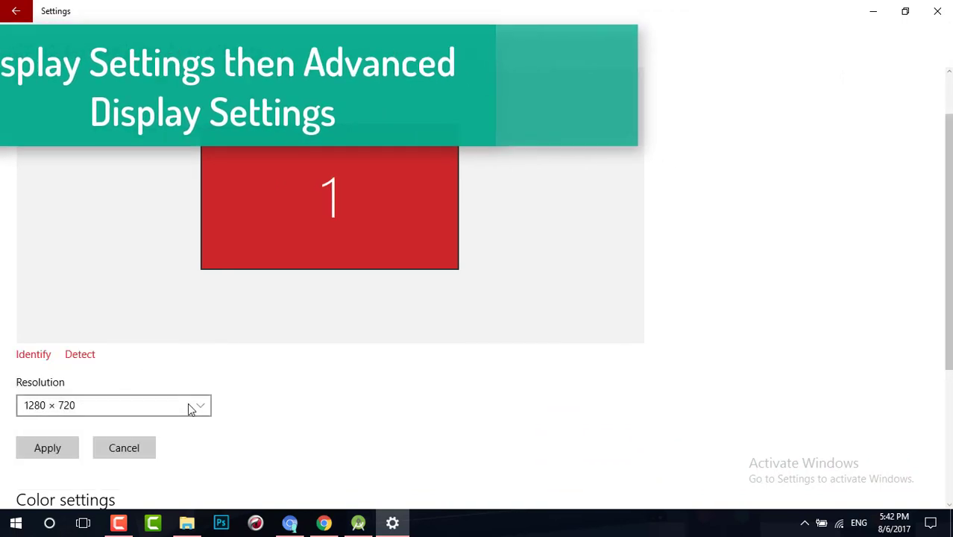
left_click(153, 412)
left_click(139, 339)
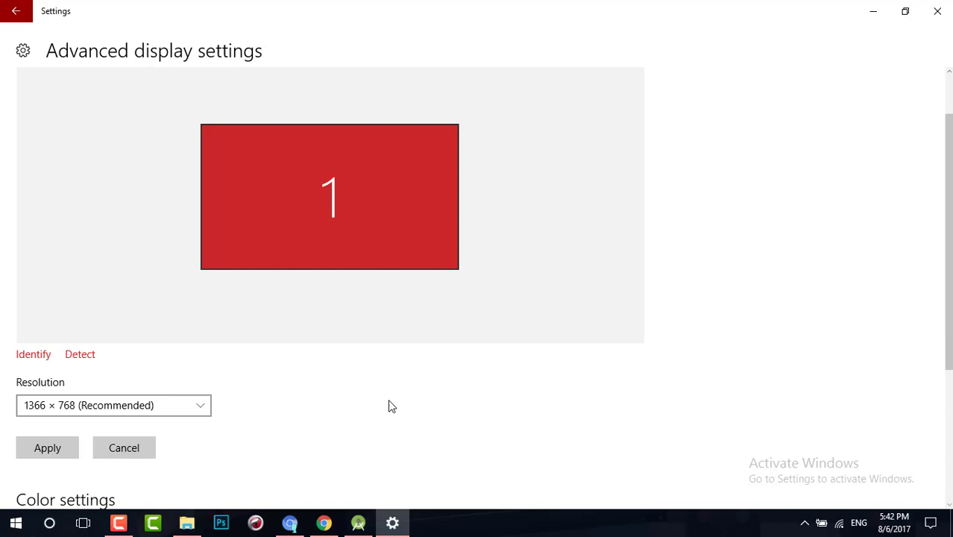
left_click(107, 446)
left_click(874, 13)
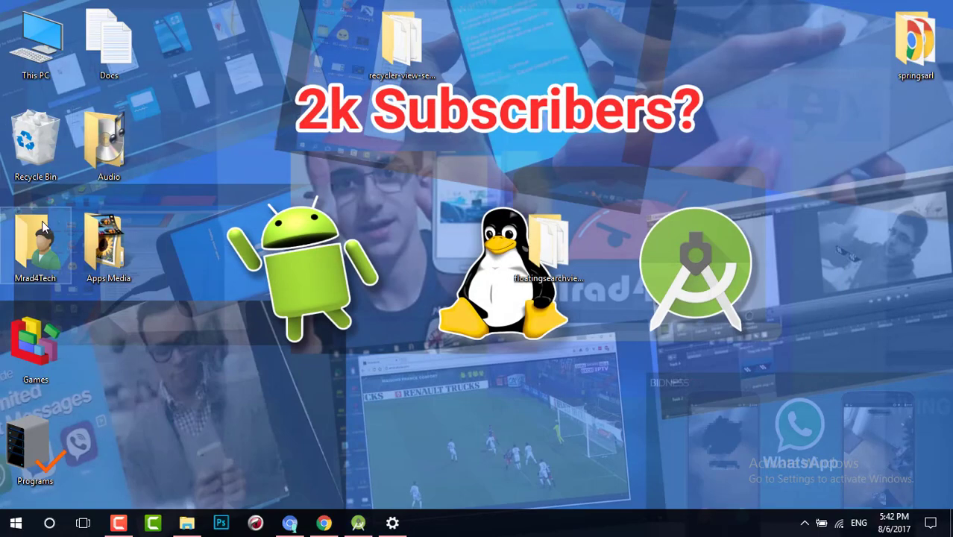
- Open Options.ini from Documents\Command and Conquer Generals Zero Hour Data in Notepad
double_click(41, 224)
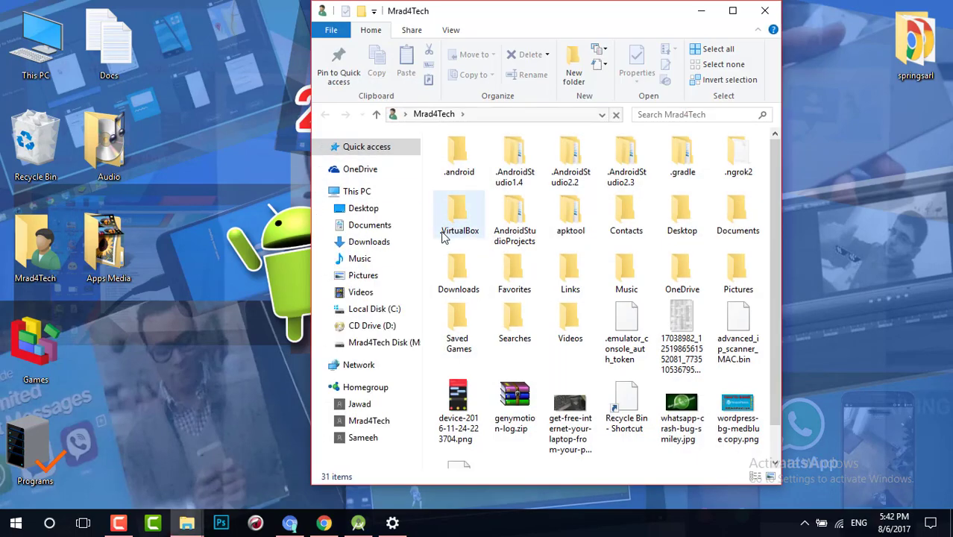
left_click(369, 225)
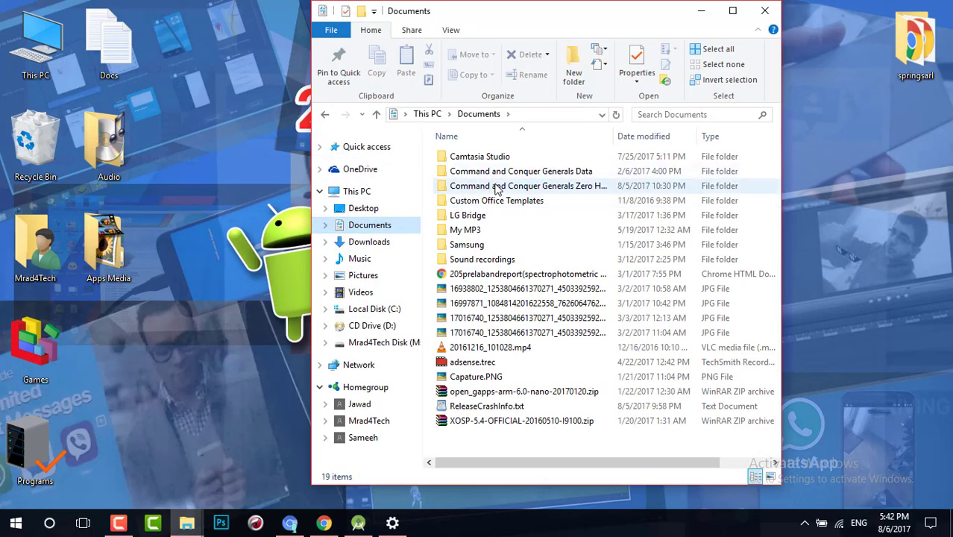
double_click(492, 185)
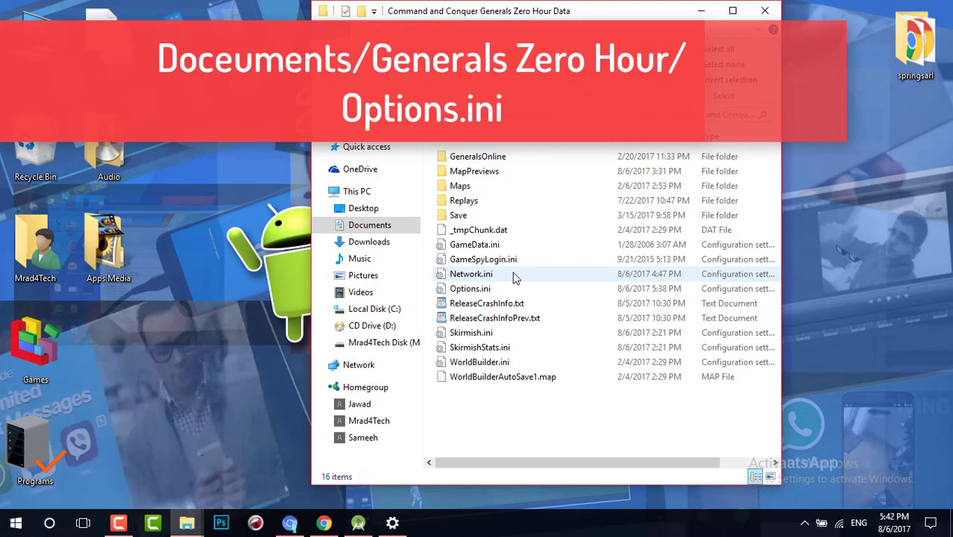
left_click(482, 289)
right_click(481, 290)
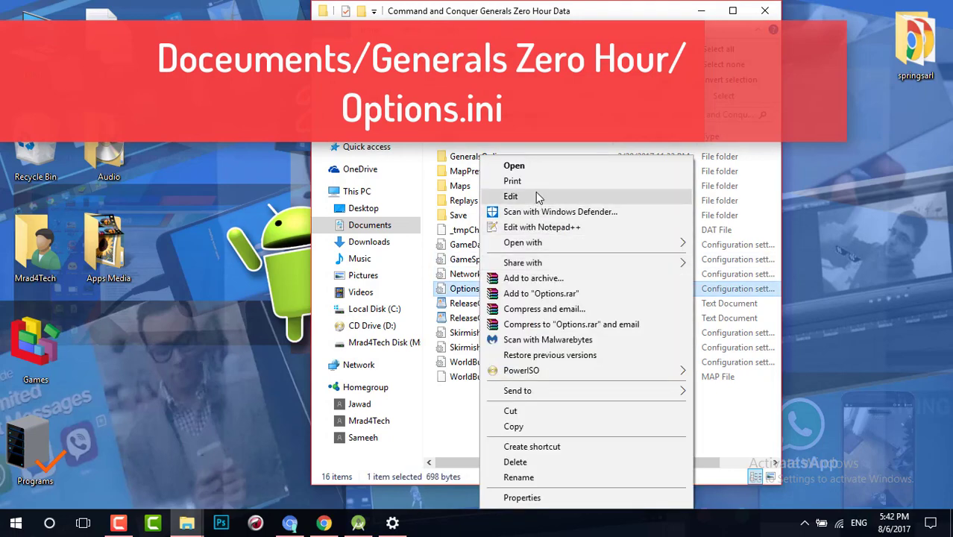
left_click(514, 165)
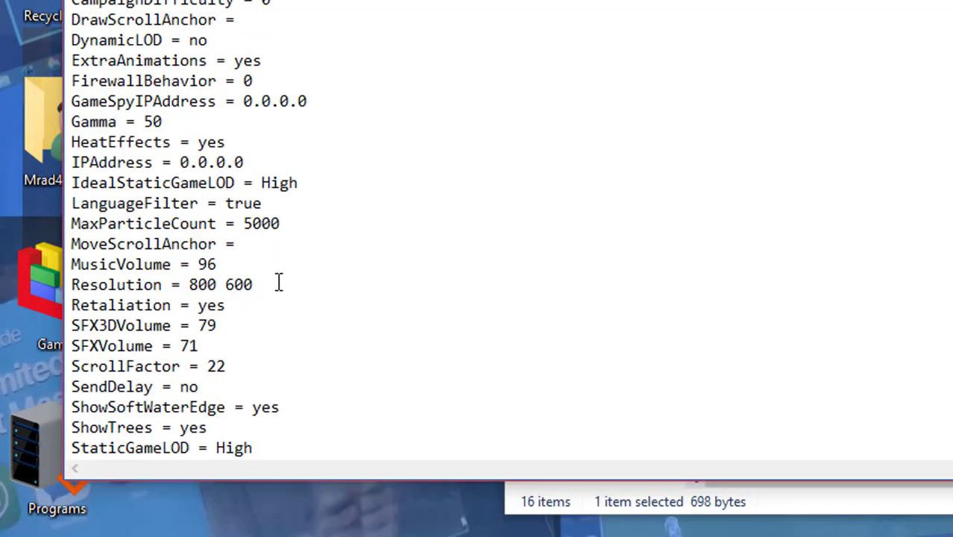
- Change the Options.ini Resolution from 800 600 to 1366 768, save, and close Notepad
left_click_drag(279, 284, 192, 284)
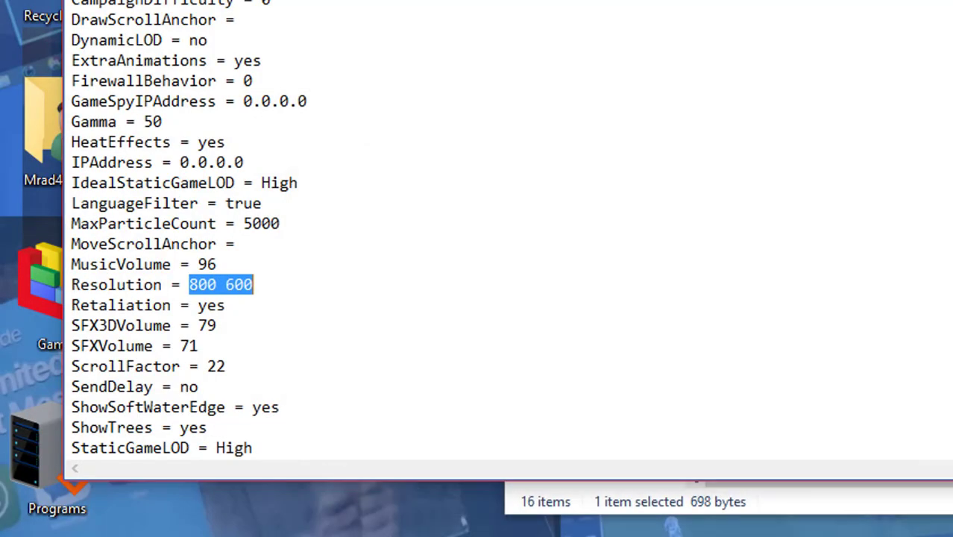
type("1366 76")
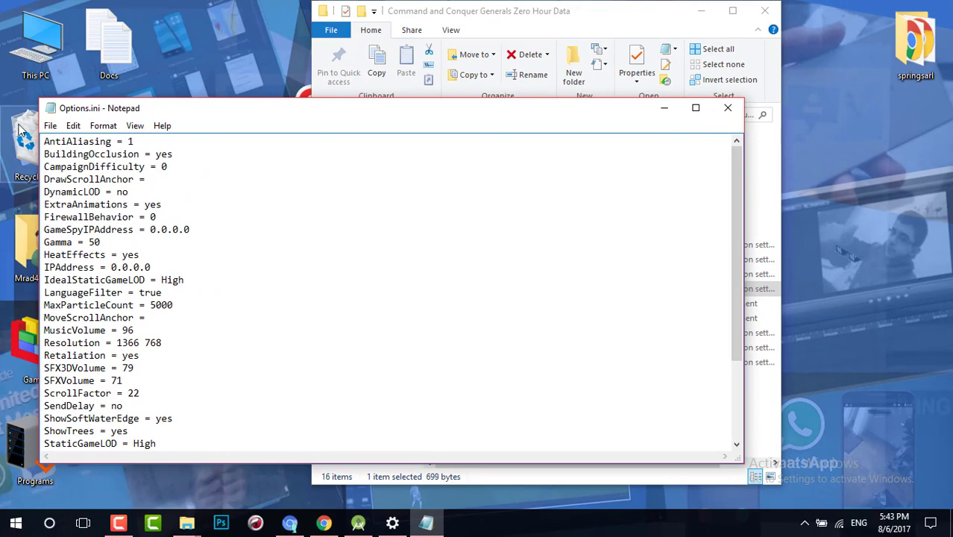
left_click(50, 125)
left_click(72, 172)
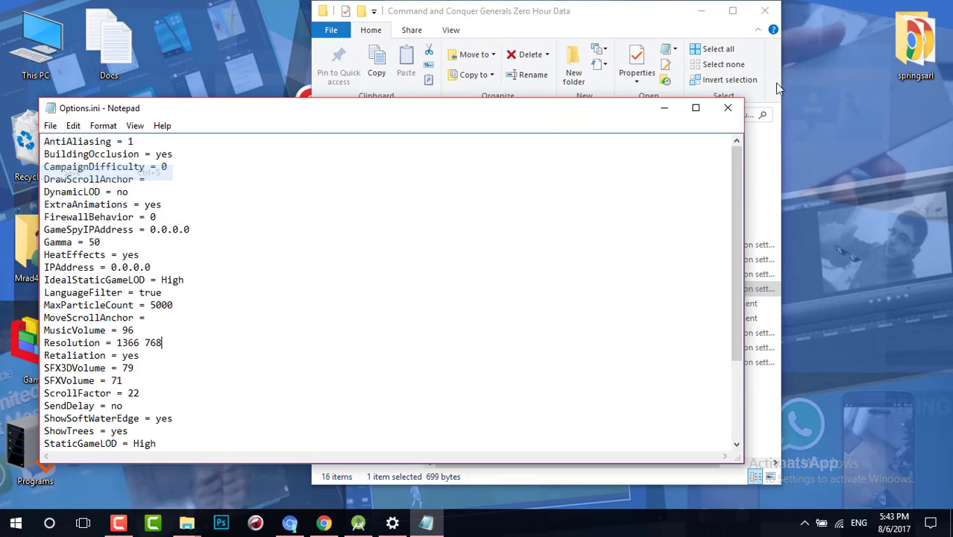
left_click(728, 108)
- Close the data folder window and launch Zero Hour from the desktop Games folder
left_click(764, 12)
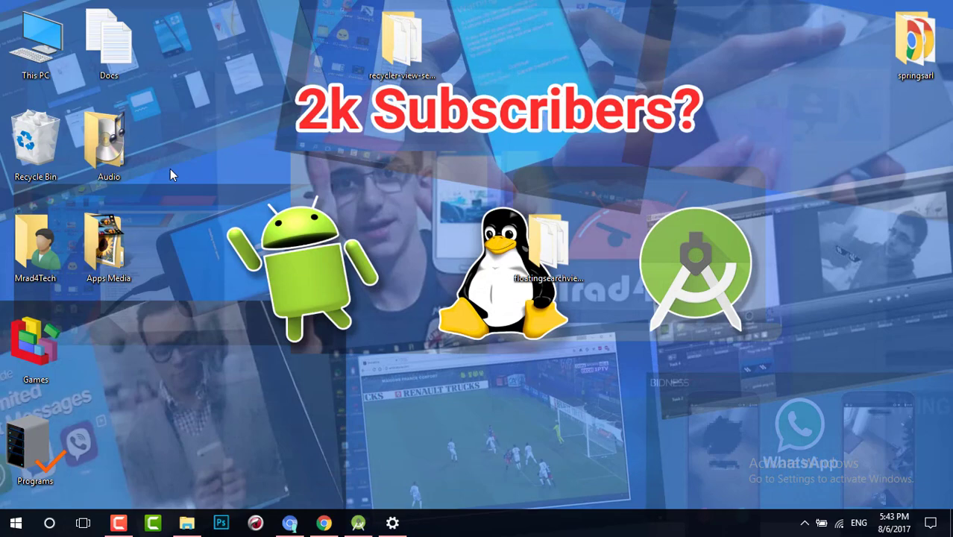
double_click(36, 350)
left_click(618, 175)
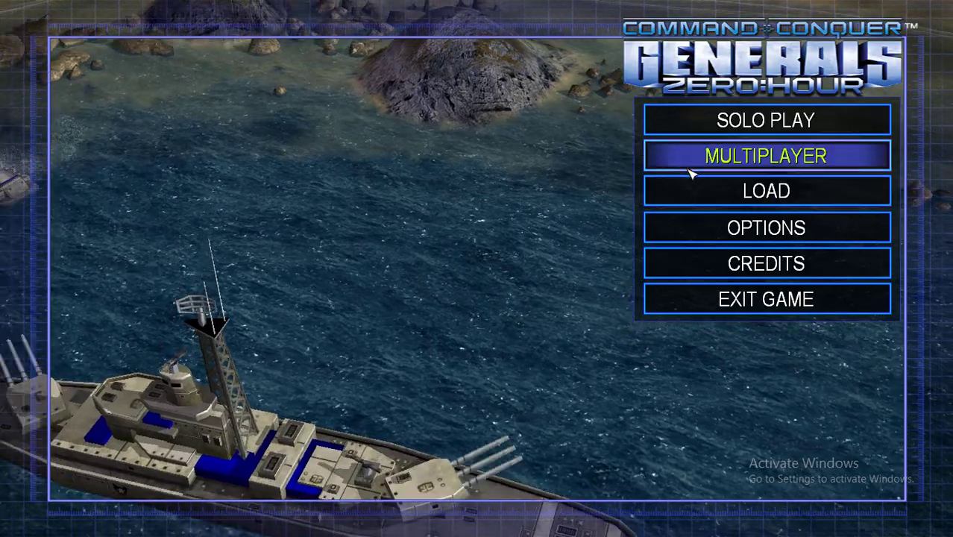
left_click(691, 172)
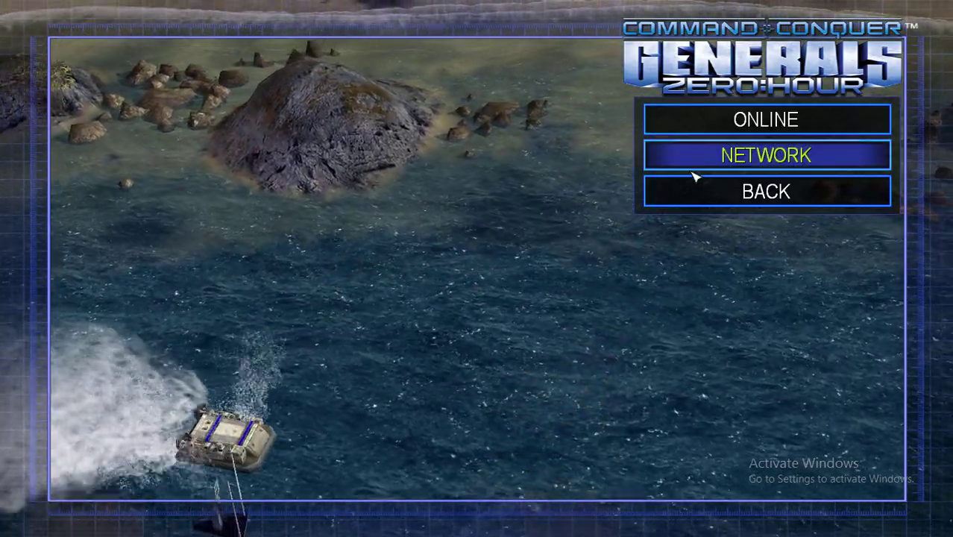
left_click(691, 174)
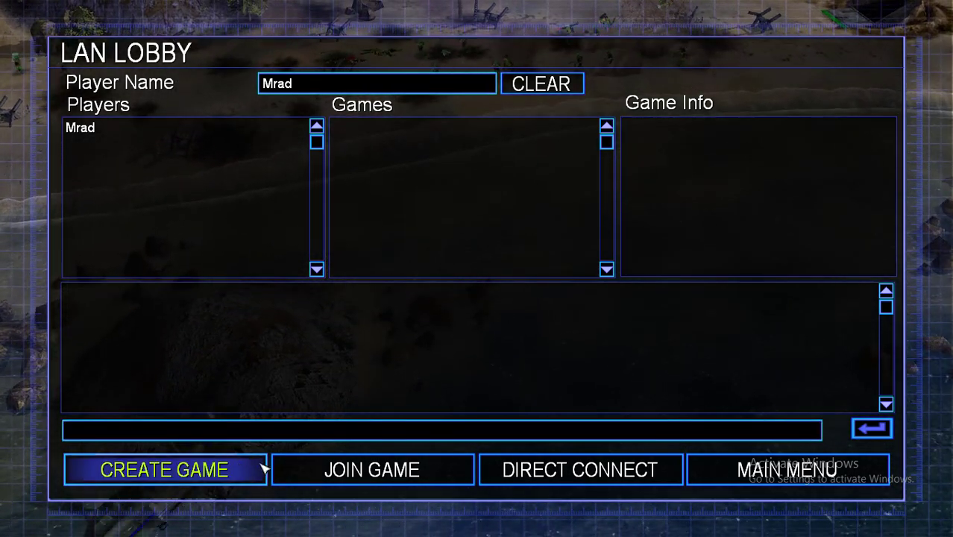
left_click(728, 469)
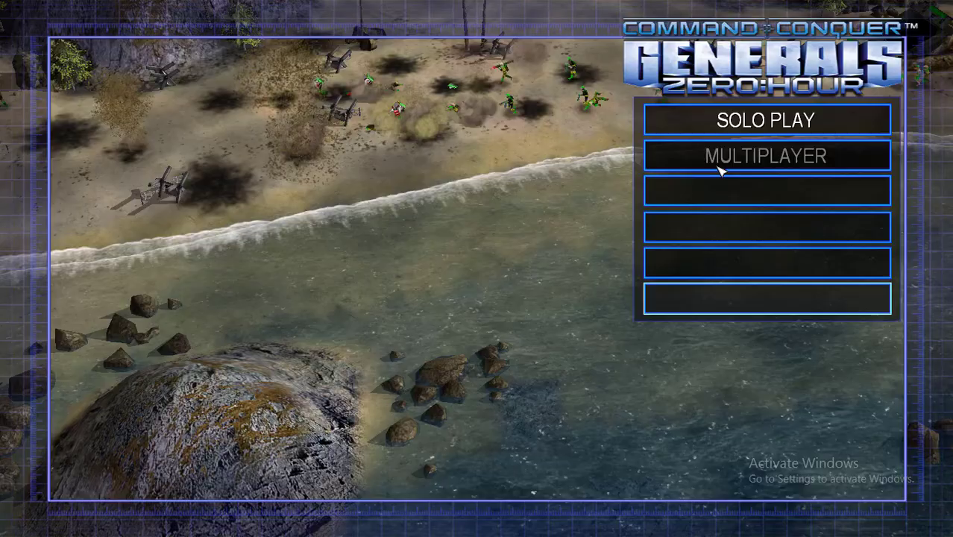
left_click(719, 161)
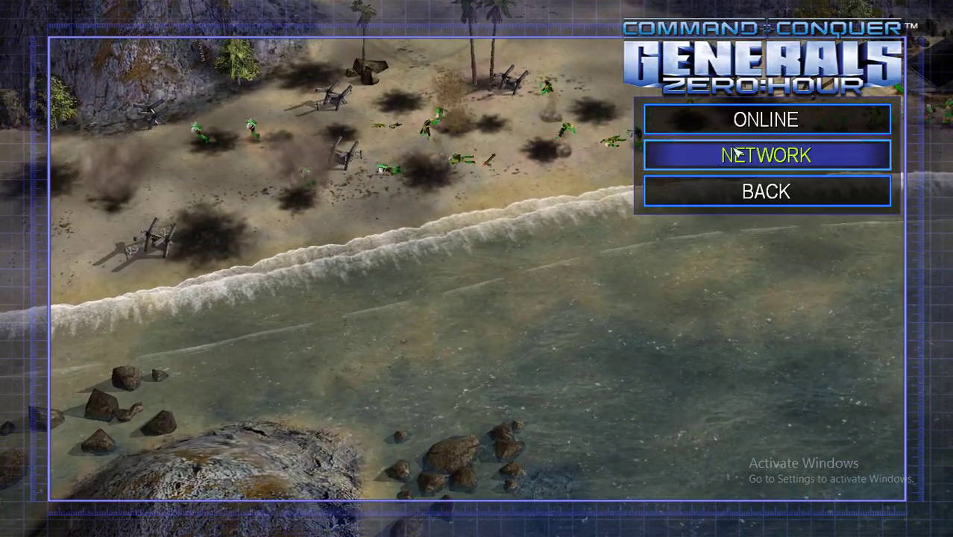
left_click(744, 190)
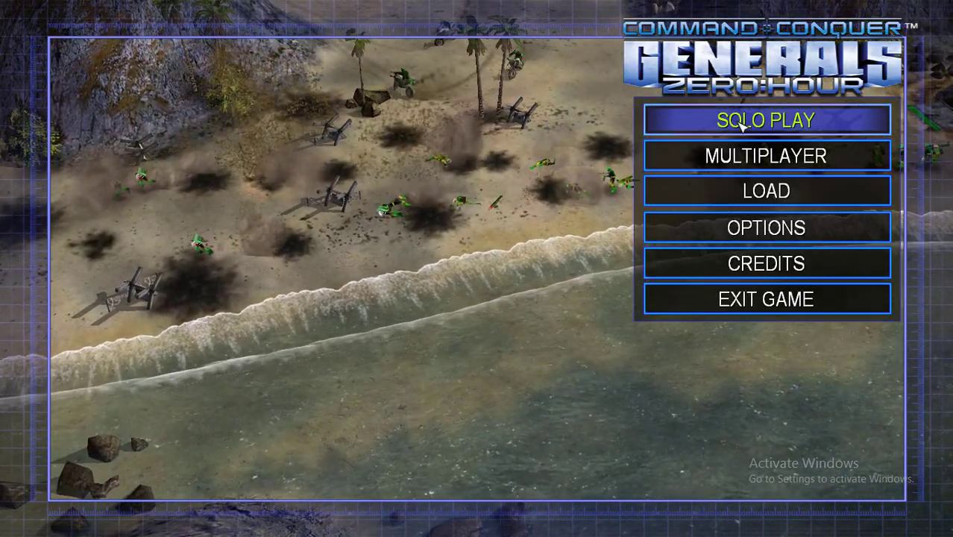
- Start a Tournament City skirmish with player 1 as GLA Stealth General versus China Tank General
left_click(746, 119)
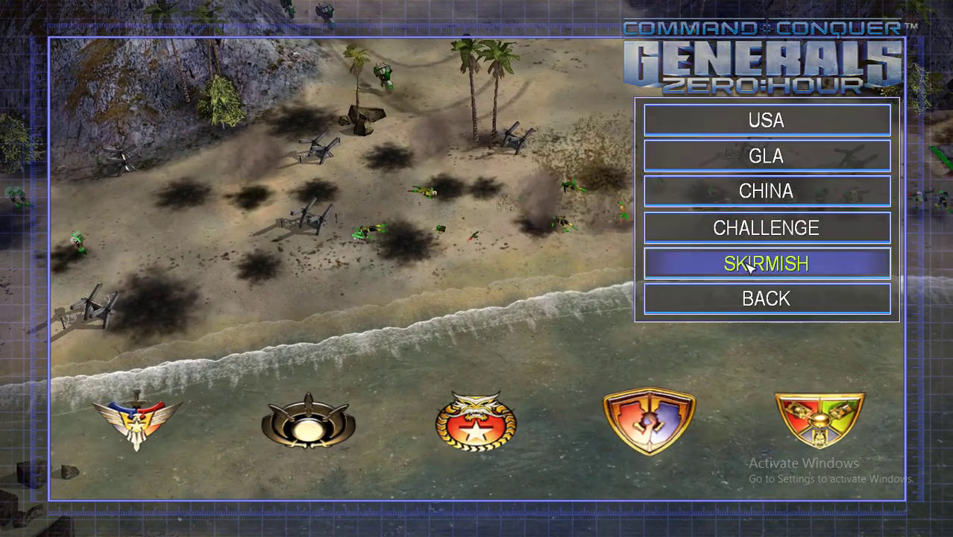
left_click(746, 261)
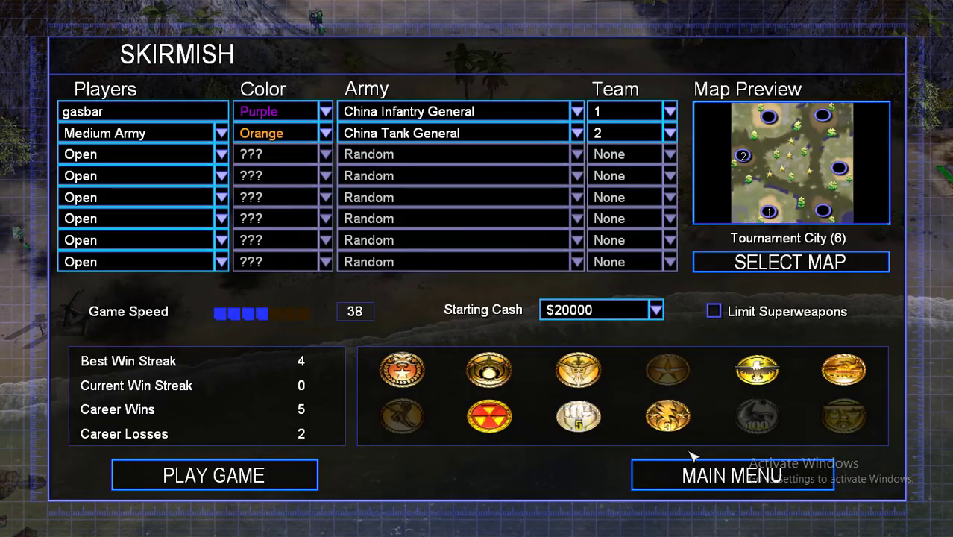
left_click(454, 112)
scroll(452, 170, "down", 4)
scroll(429, 171, "down", 2)
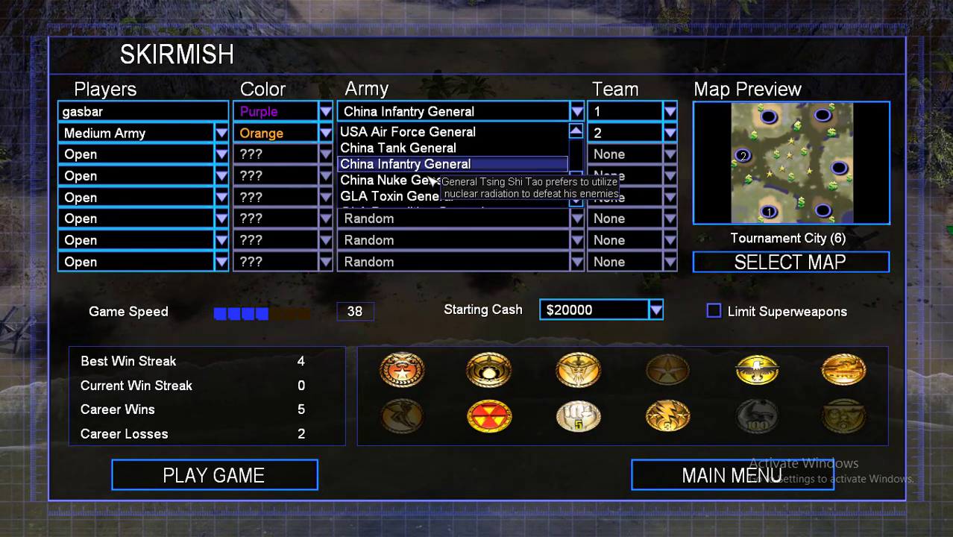
scroll(418, 173, "down", 1)
scroll(415, 173, "down", 1)
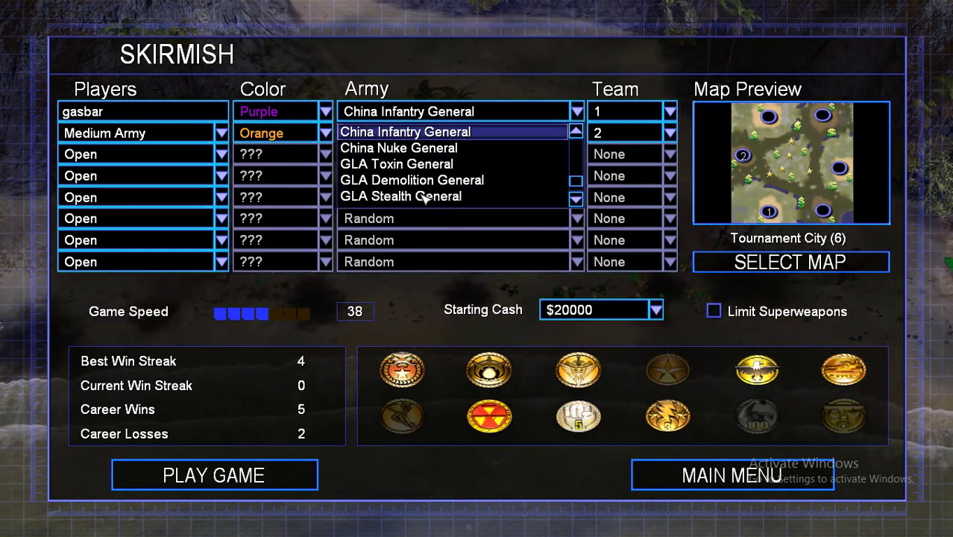
left_click(417, 197)
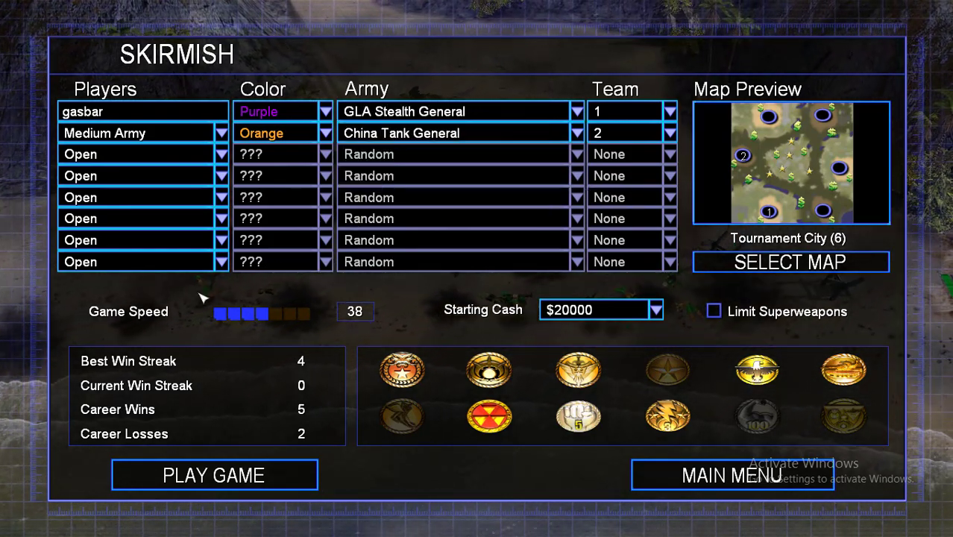
left_click(245, 473)
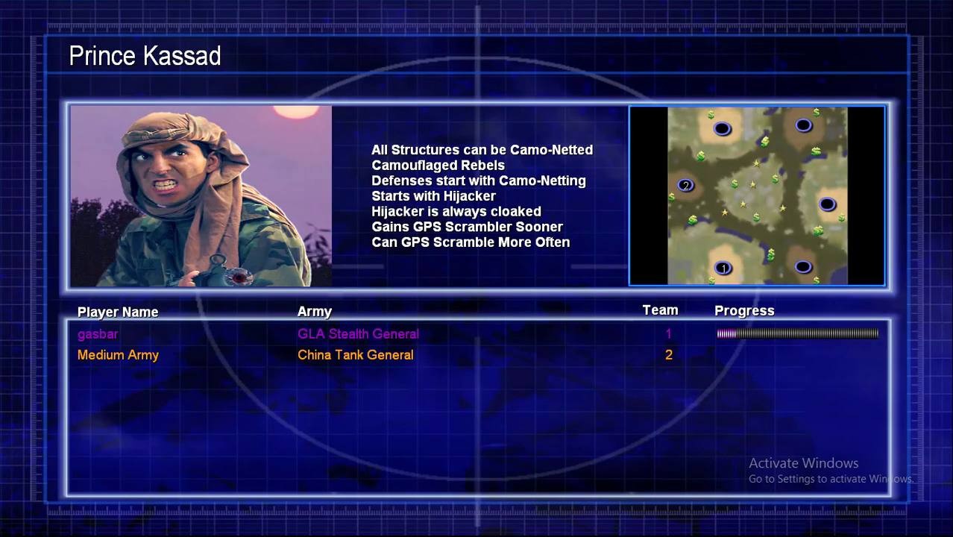